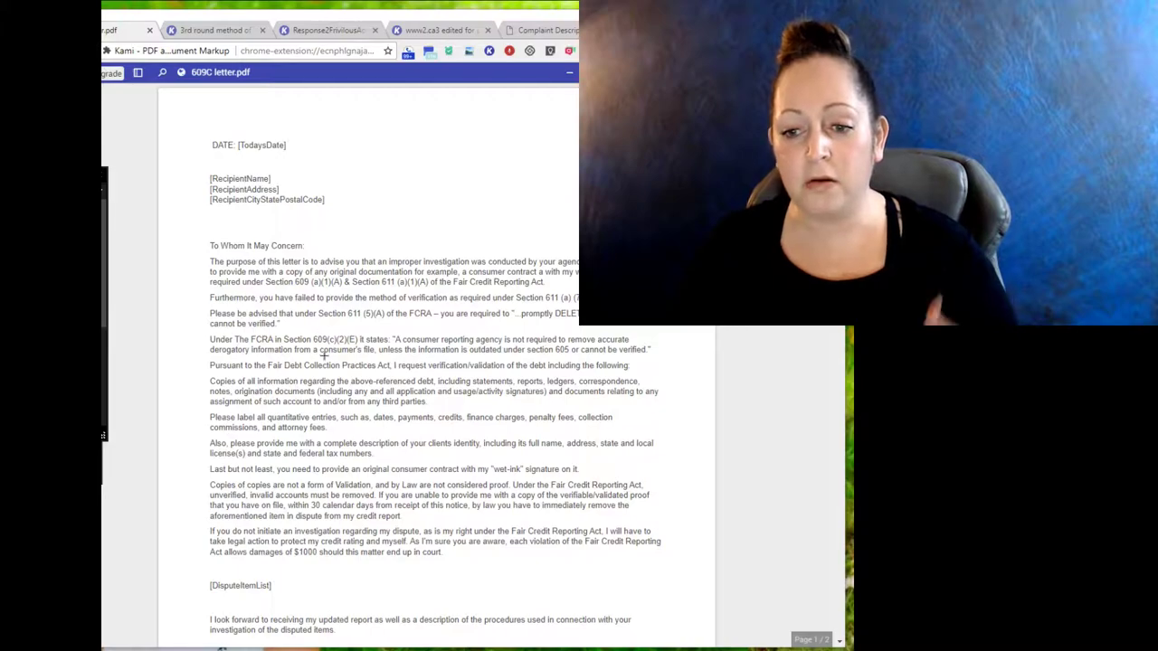
- Scroll a little further down the 609C letter template's FCRA dispute wording
{"action": "scroll", "coordinate": [324, 367], "scroll_direction": "down", "scroll_amount": 1}
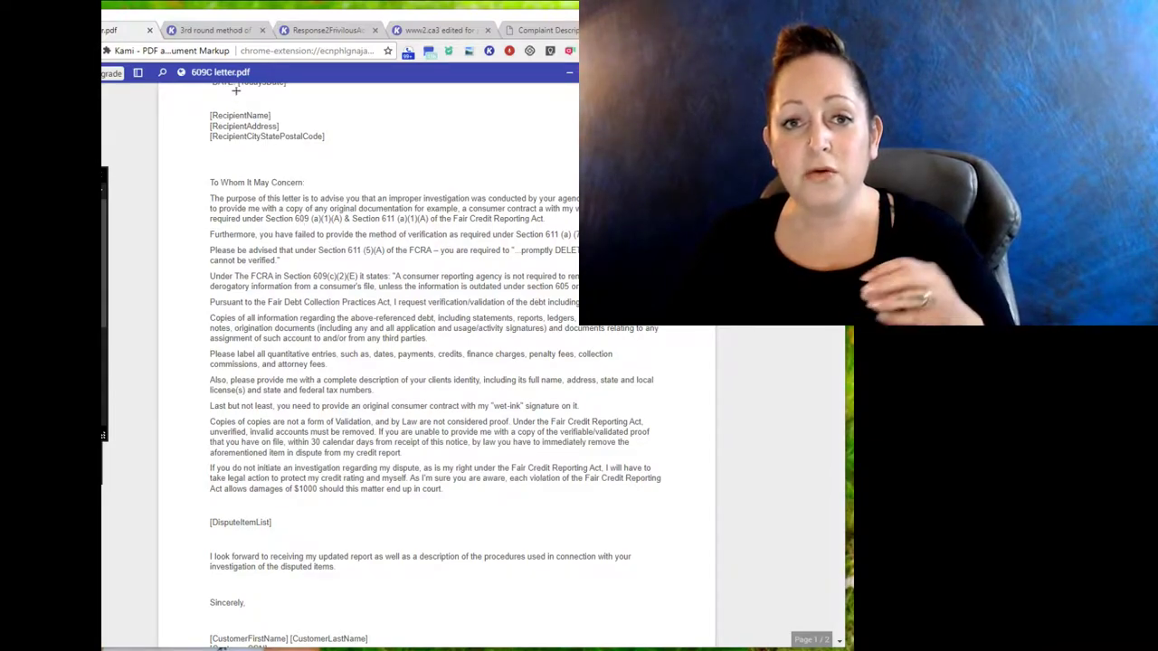
- Read down through all three pages of the 3rd round Equifax method-of-verification letter
{"action": "left_click", "coordinate": [226, 34]}
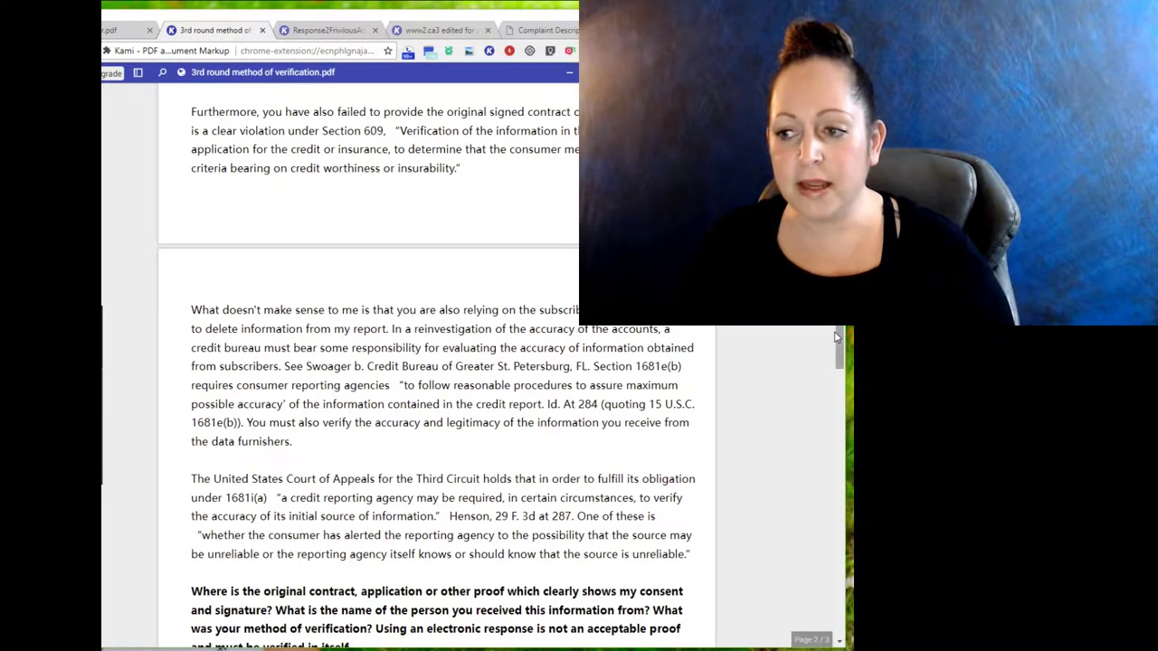
{"action": "left_click_drag", "start_coordinate": [840, 353], "coordinate": [840, 244]}
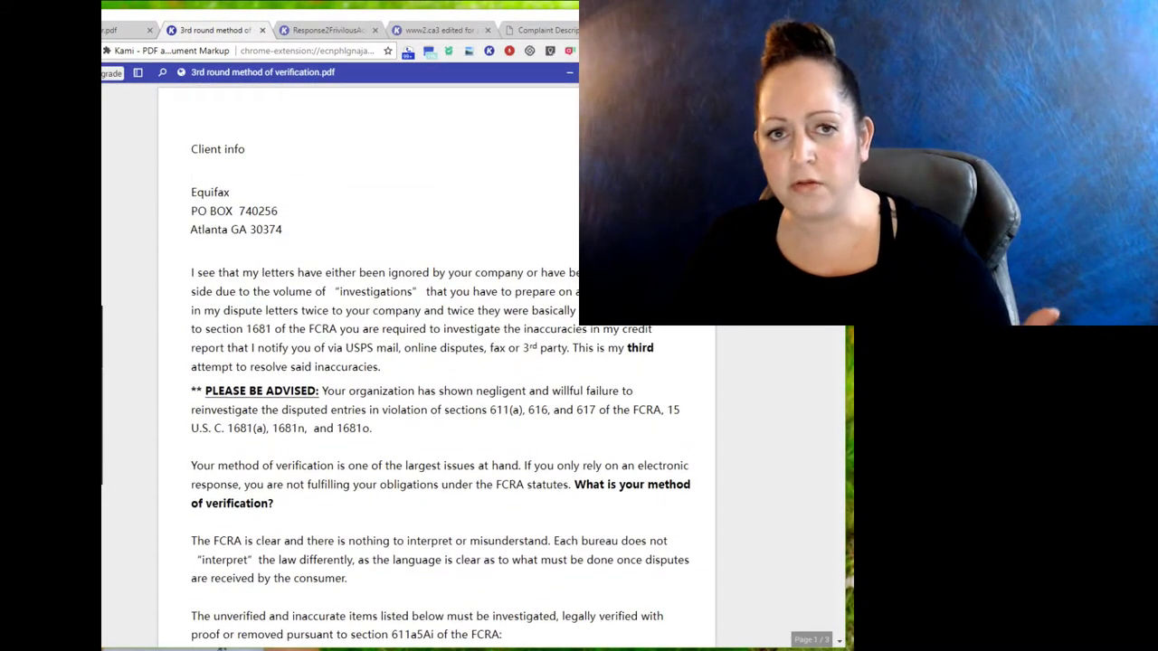
{"action": "scroll", "coordinate": [425, 362], "scroll_direction": "down", "scroll_amount": 1}
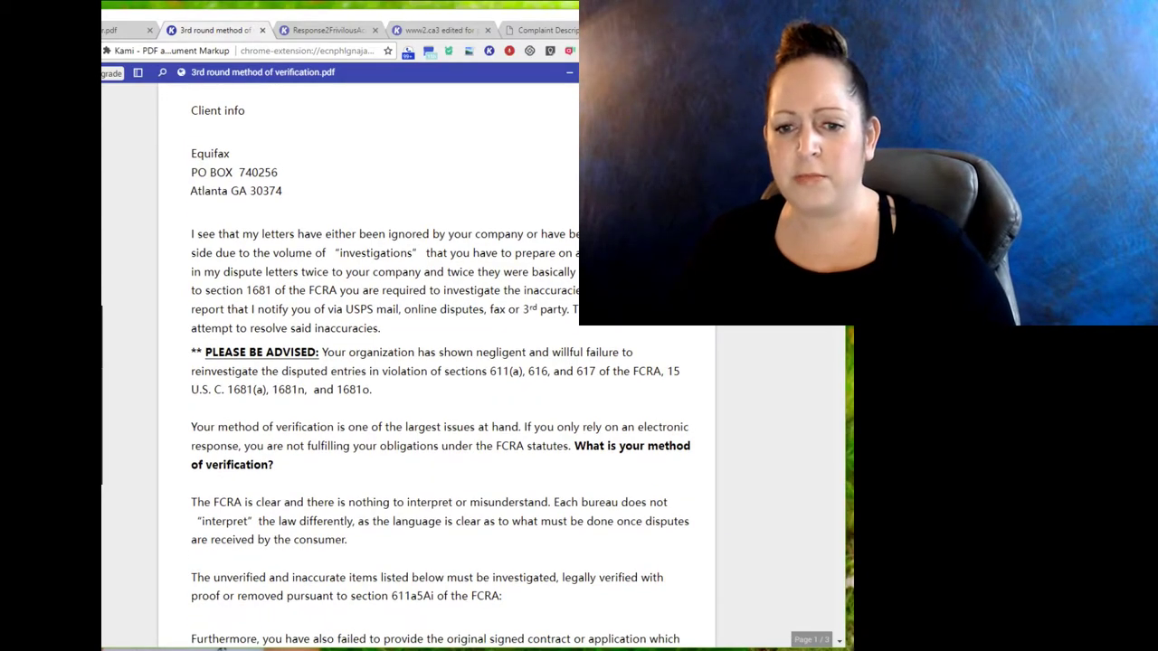
{"action": "scroll", "coordinate": [425, 361], "scroll_direction": "down", "scroll_amount": 3}
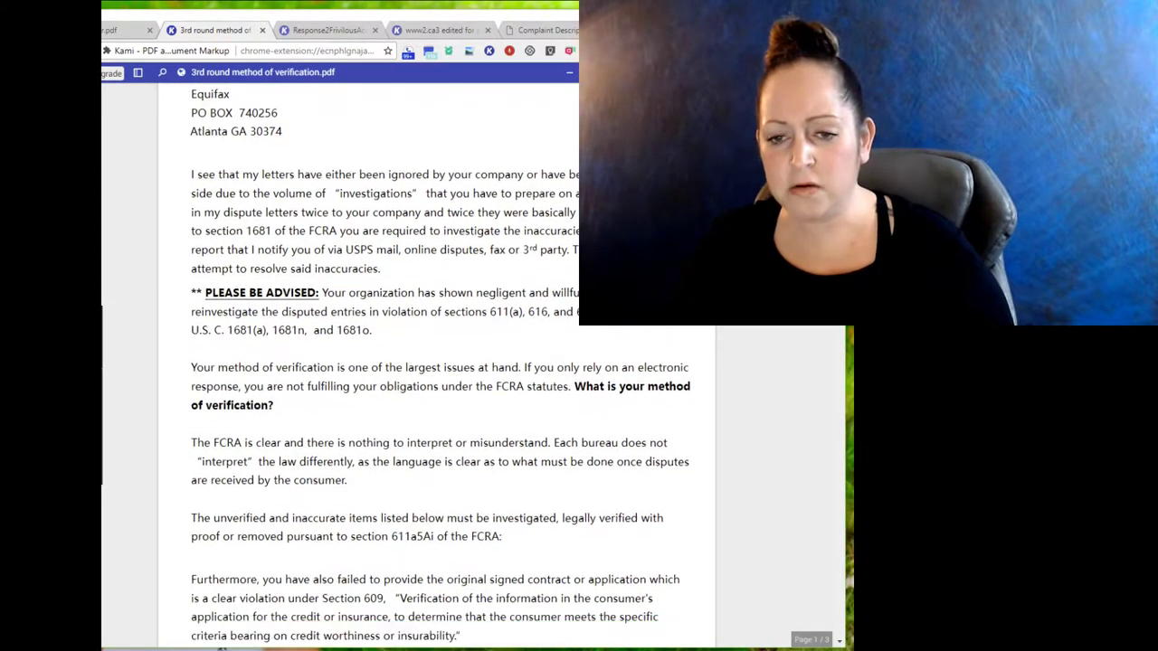
{"action": "scroll", "coordinate": [425, 362], "scroll_direction": "down", "scroll_amount": 6}
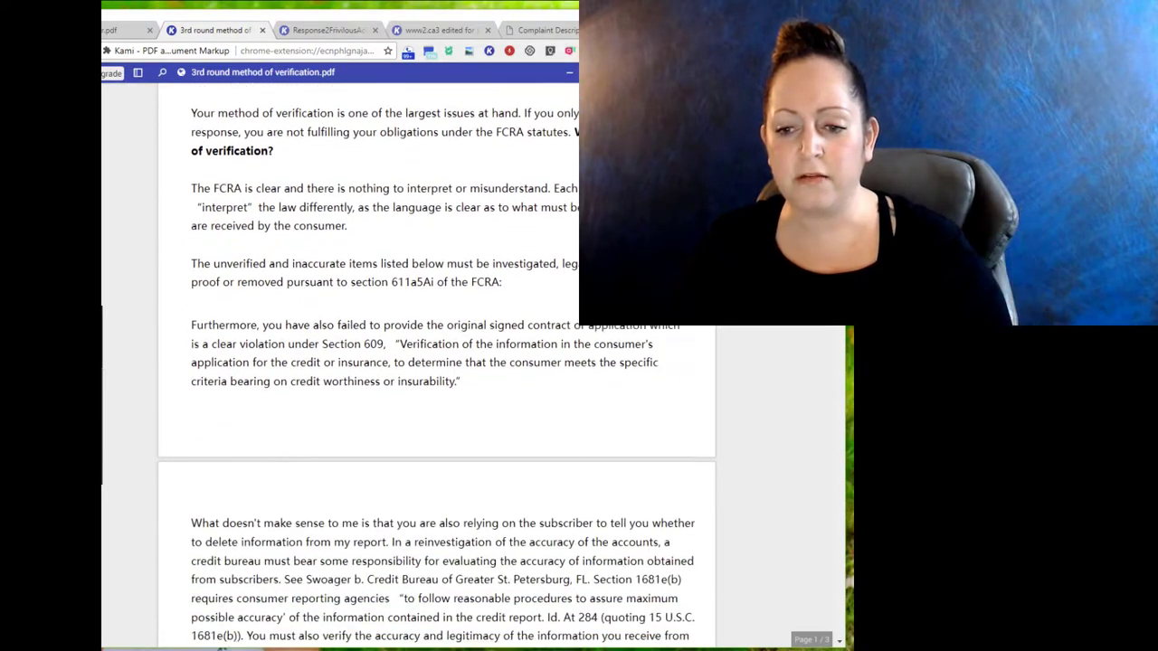
{"action": "scroll", "coordinate": [834, 354], "scroll_direction": "down", "scroll_amount": 5}
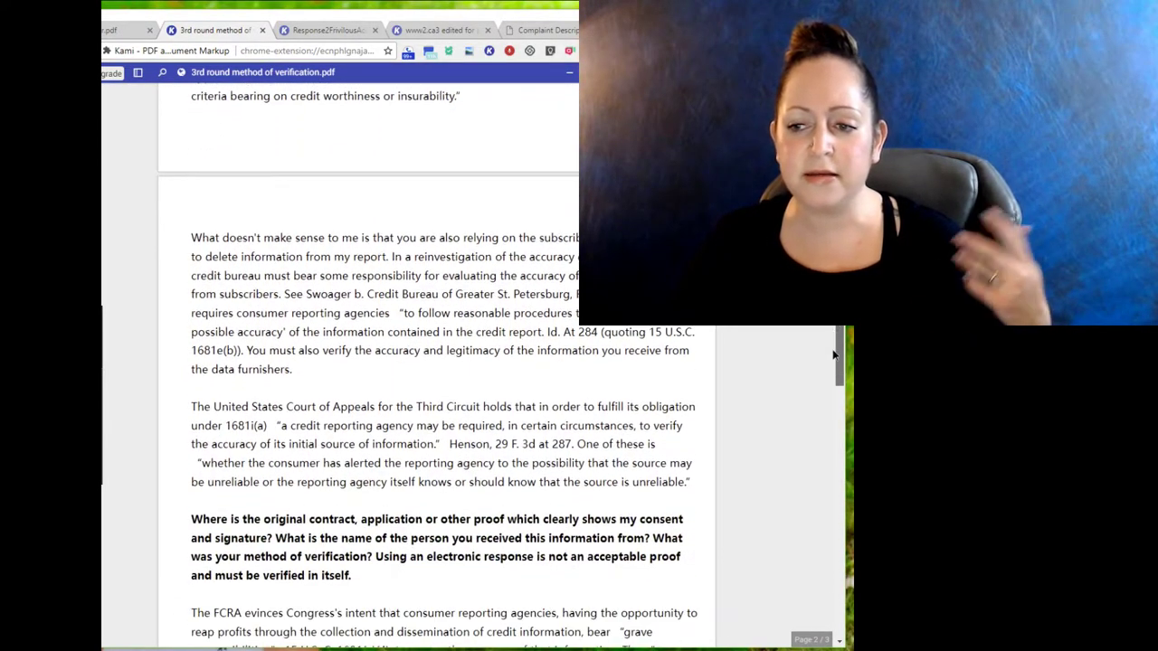
{"action": "scroll", "coordinate": [834, 355], "scroll_direction": "down", "scroll_amount": 4}
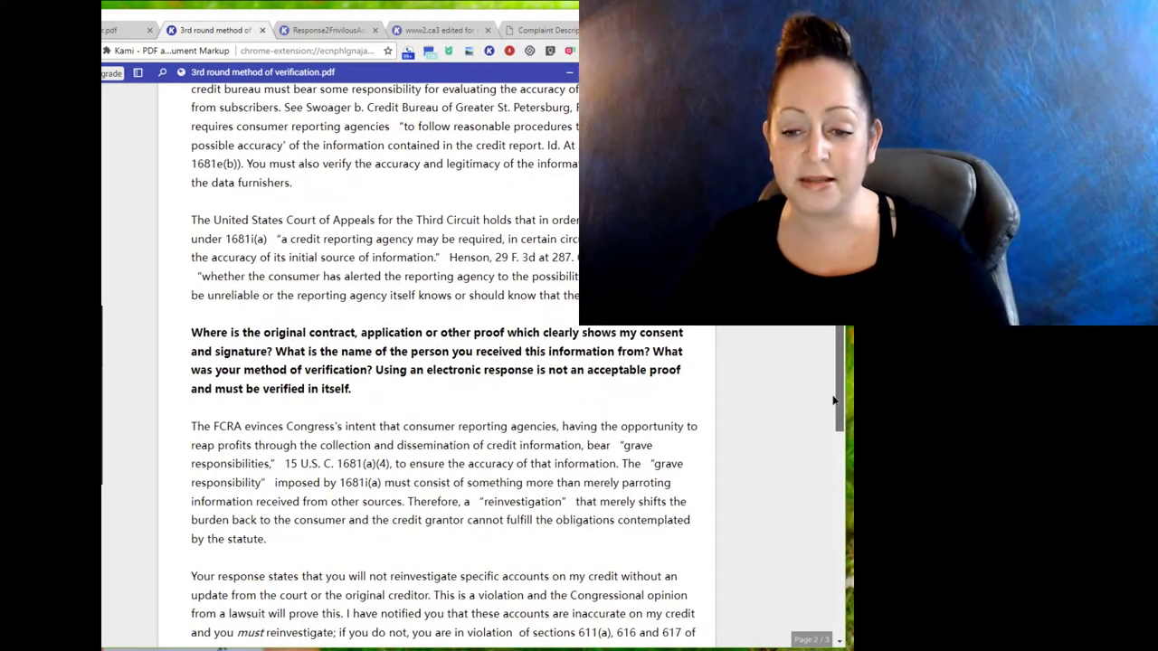
{"action": "scroll", "coordinate": [832, 420], "scroll_direction": "down", "scroll_amount": 2}
{"action": "scroll", "coordinate": [832, 420], "scroll_direction": "down", "scroll_amount": 6}
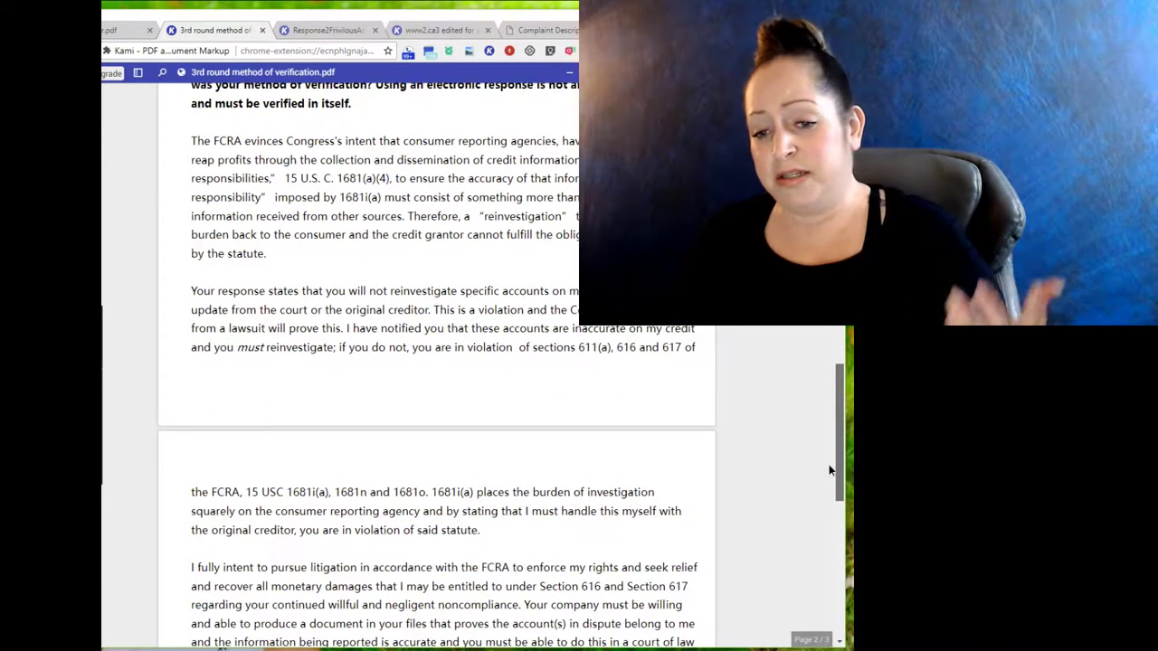
{"action": "scroll", "coordinate": [830, 470], "scroll_direction": "down", "scroll_amount": 8}
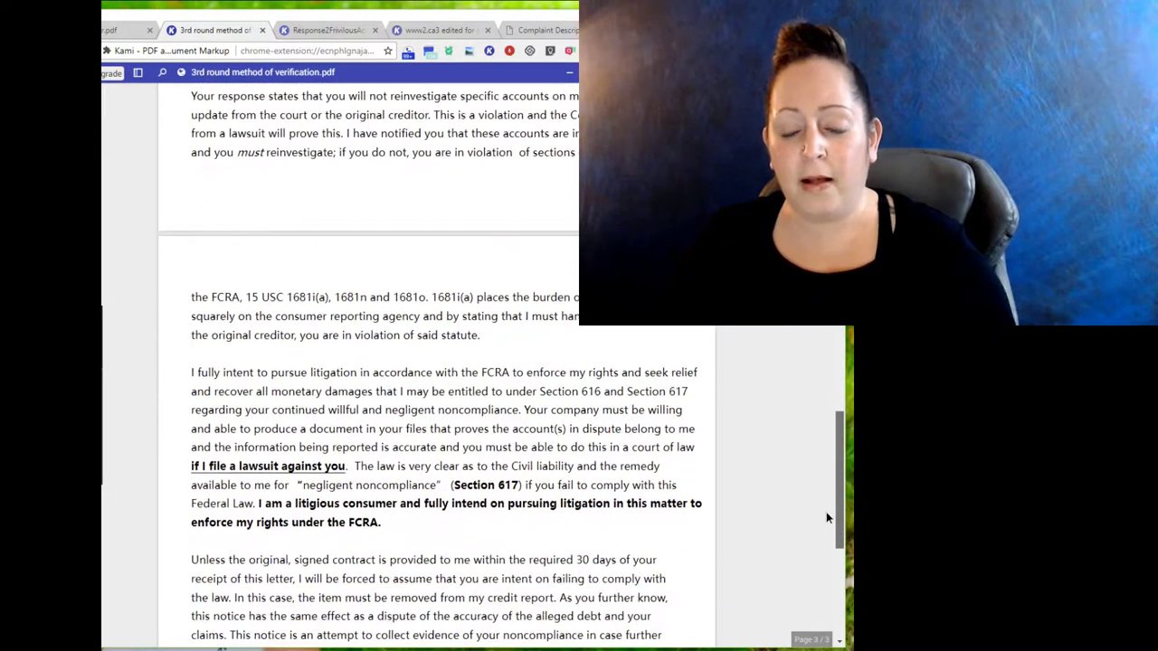
- Scroll back up the letter, then bring up the Response2FrivolousAccusation letter
{"action": "scroll", "coordinate": [825, 498], "scroll_direction": "up", "scroll_amount": 20}
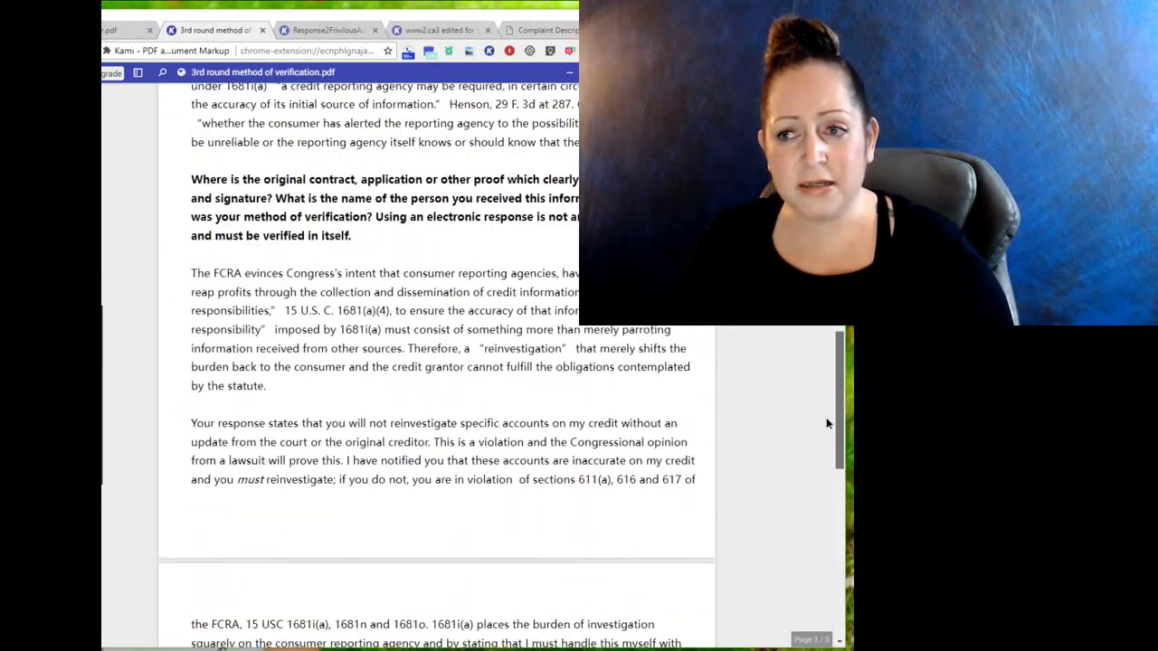
{"action": "scroll", "coordinate": [434, 362], "scroll_direction": "up", "scroll_amount": 2}
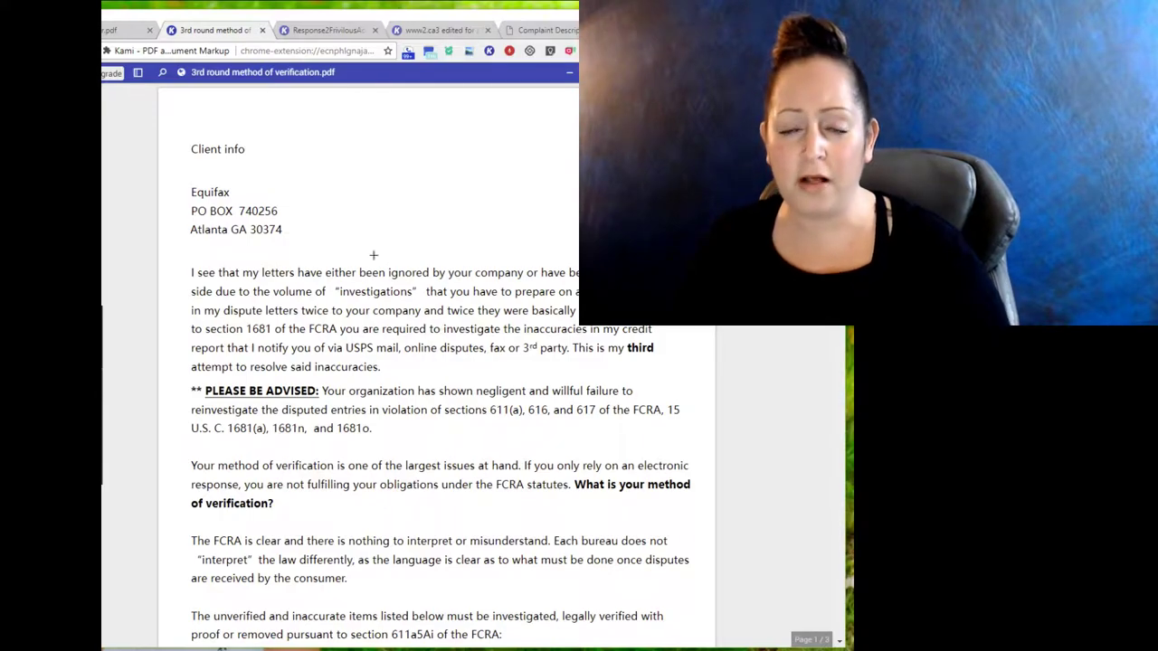
{"action": "left_click", "coordinate": [328, 30]}
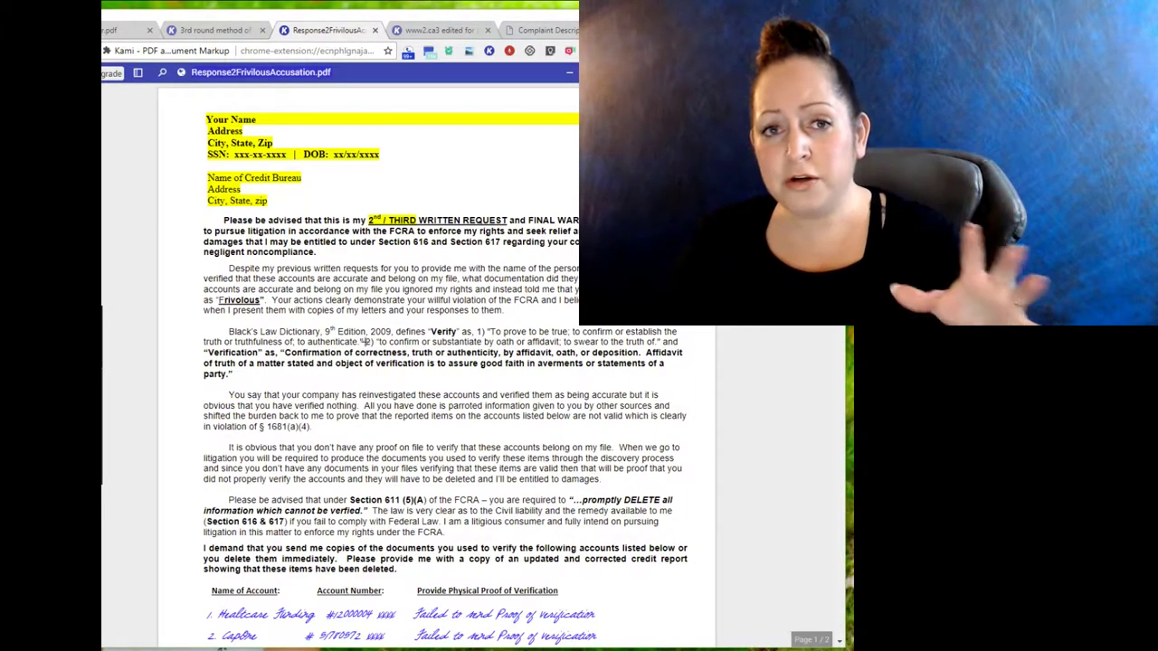
- Scroll through the Response2FrivolousAccusation letter's four disputed accounts and back up
{"action": "scroll", "coordinate": [363, 488], "scroll_direction": "down", "scroll_amount": 5}
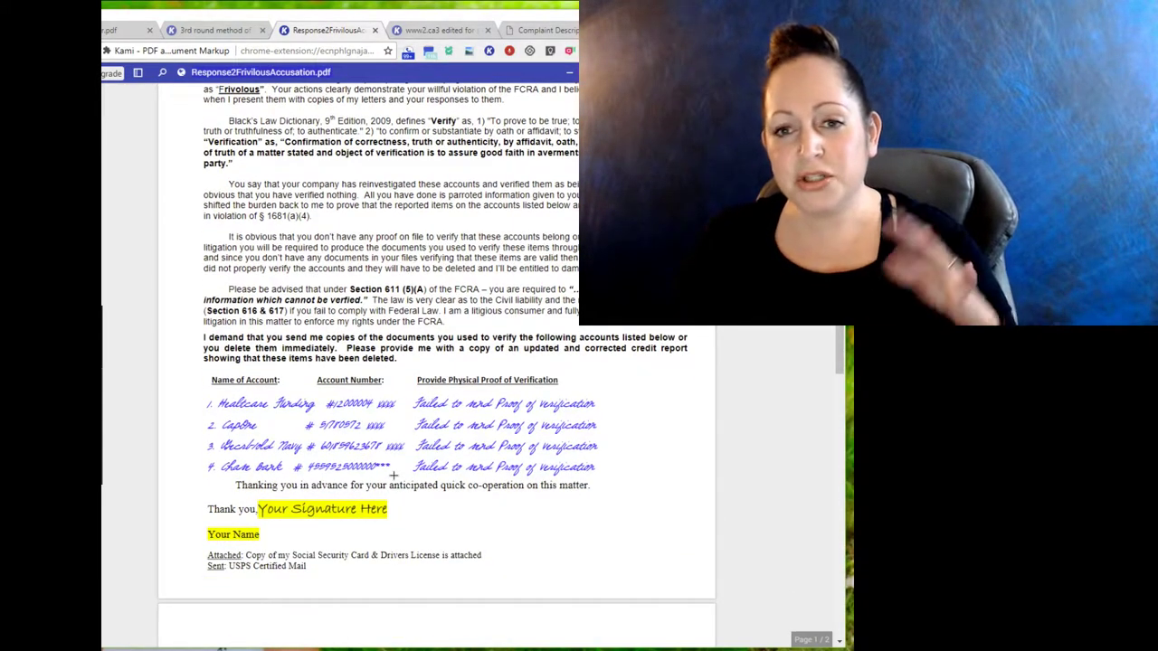
{"action": "scroll", "coordinate": [395, 436], "scroll_direction": "up", "scroll_amount": 1}
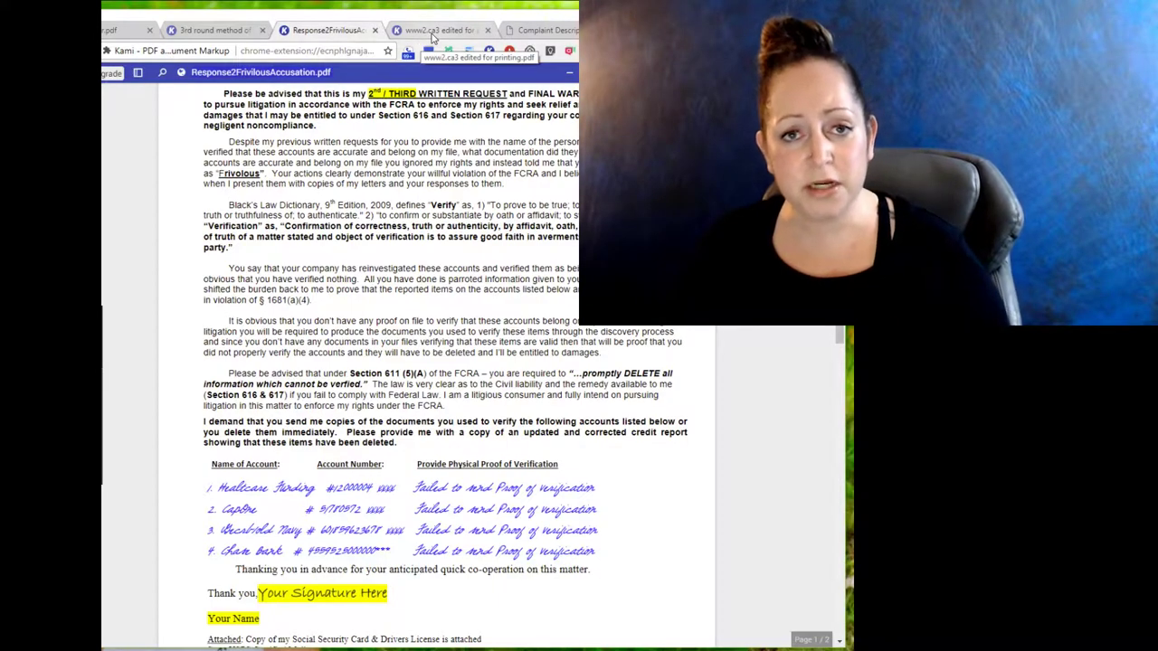
- Open www2.ca3 edited for printing.pdf and review circled passages on pages 4–5, ending at 'The court reasoned…'
{"action": "left_click", "coordinate": [434, 34]}
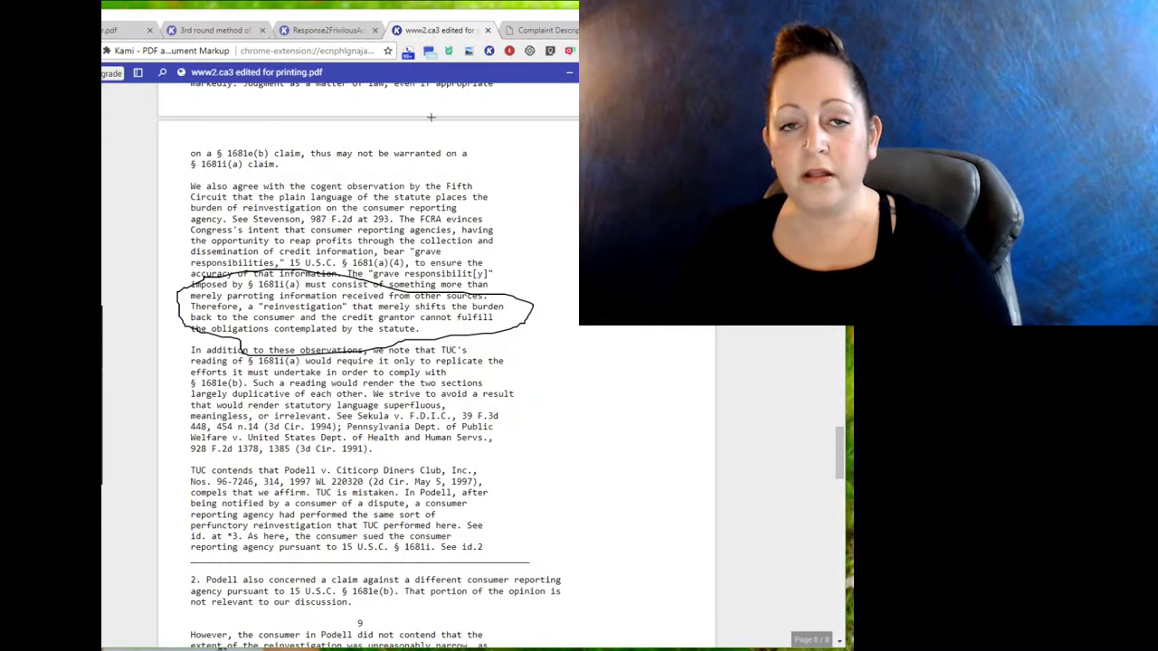
{"action": "scroll", "coordinate": [418, 341], "scroll_direction": "up", "scroll_amount": 8}
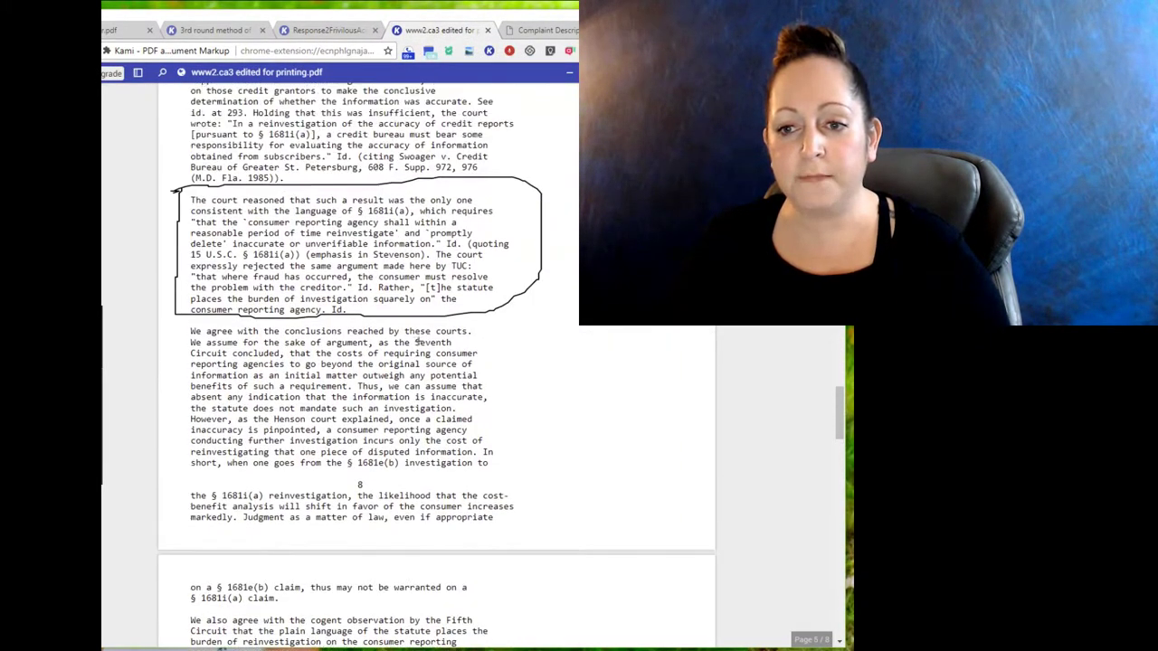
{"action": "scroll", "coordinate": [418, 341], "scroll_direction": "up", "scroll_amount": 10}
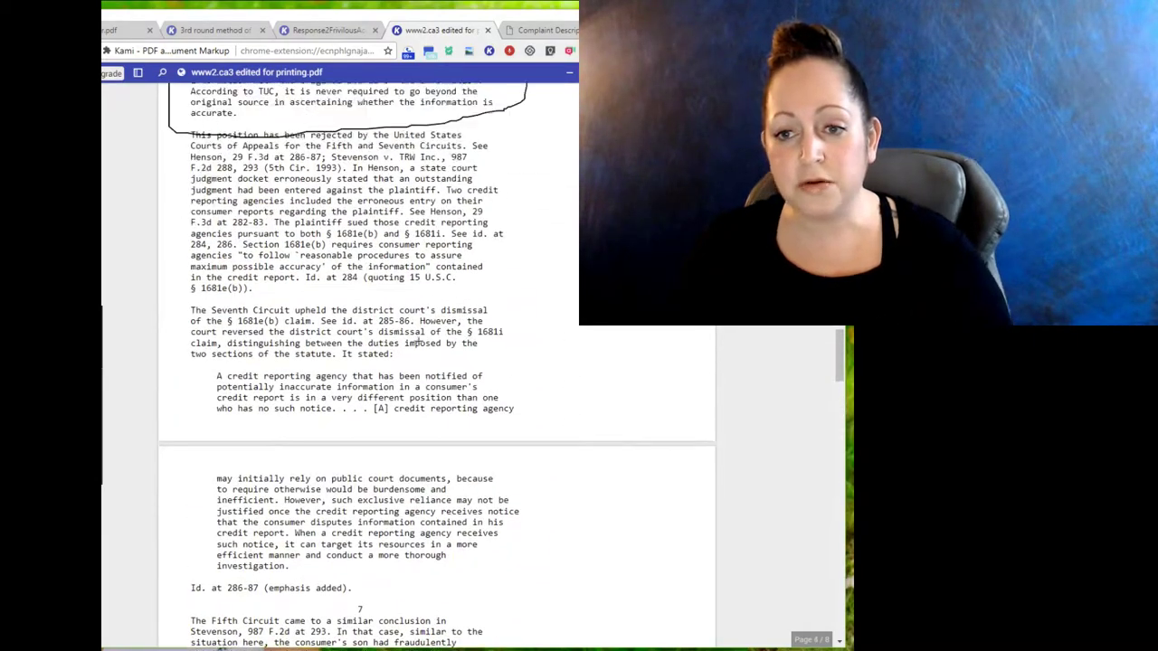
{"action": "scroll", "coordinate": [418, 341], "scroll_direction": "down", "scroll_amount": 3}
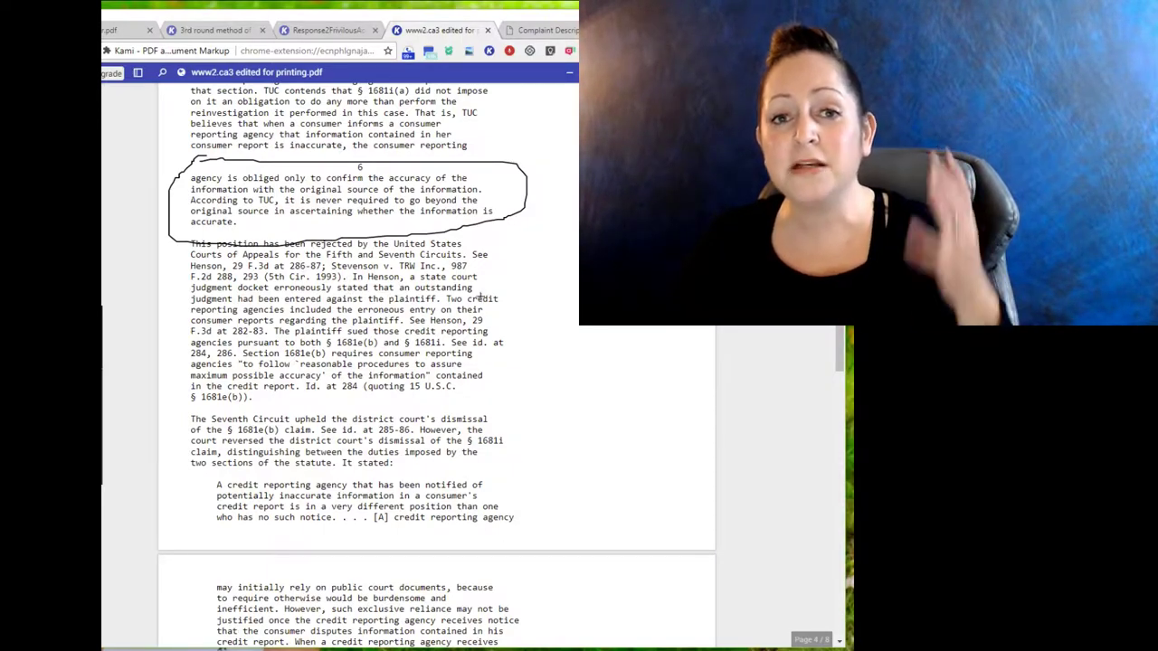
{"action": "scroll", "coordinate": [531, 354], "scroll_direction": "down", "scroll_amount": 3}
{"action": "scroll", "coordinate": [531, 354], "scroll_direction": "down", "scroll_amount": 6}
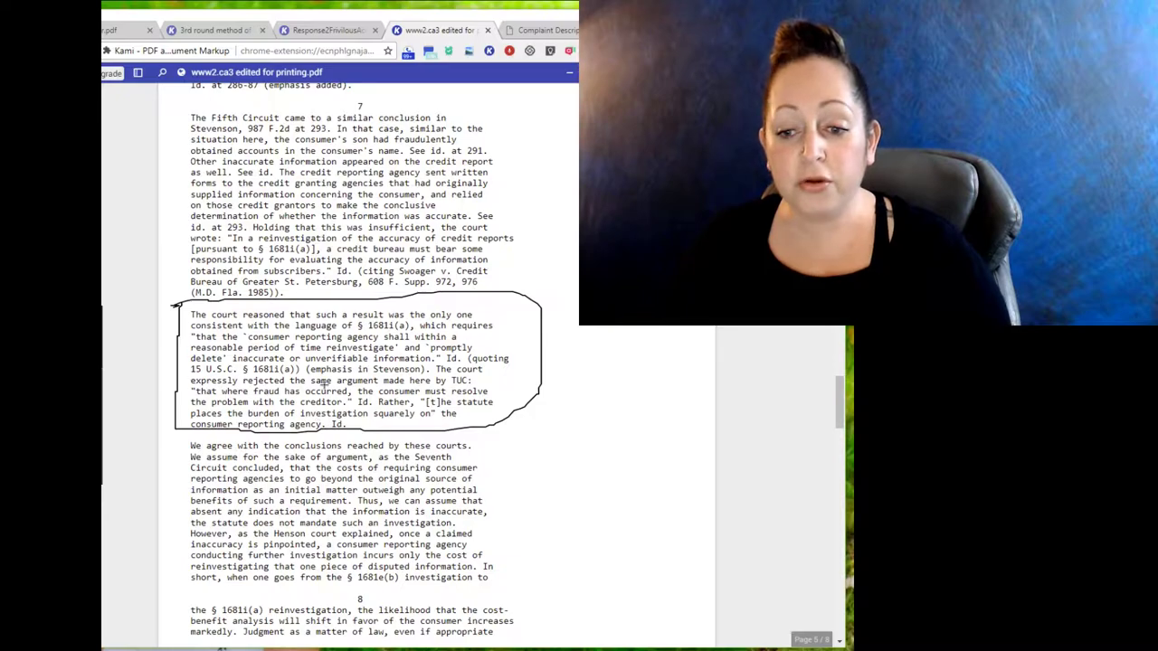
- Scroll to page 6's circled passage on reinvestigation that shifts the burden to the consumer
{"action": "scroll", "coordinate": [323, 384], "scroll_direction": "down", "scroll_amount": 6}
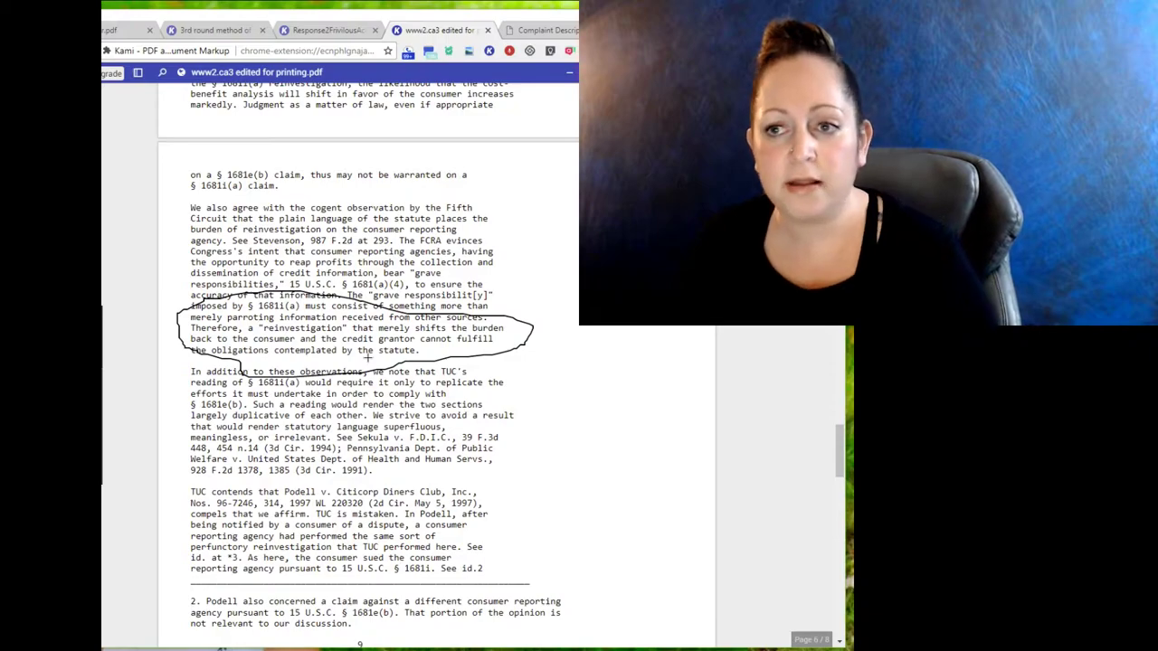
- Go to the CFPB Complaint Description tab and reach the 'What happened?' box and publishing-consent text
{"action": "left_click", "coordinate": [539, 30]}
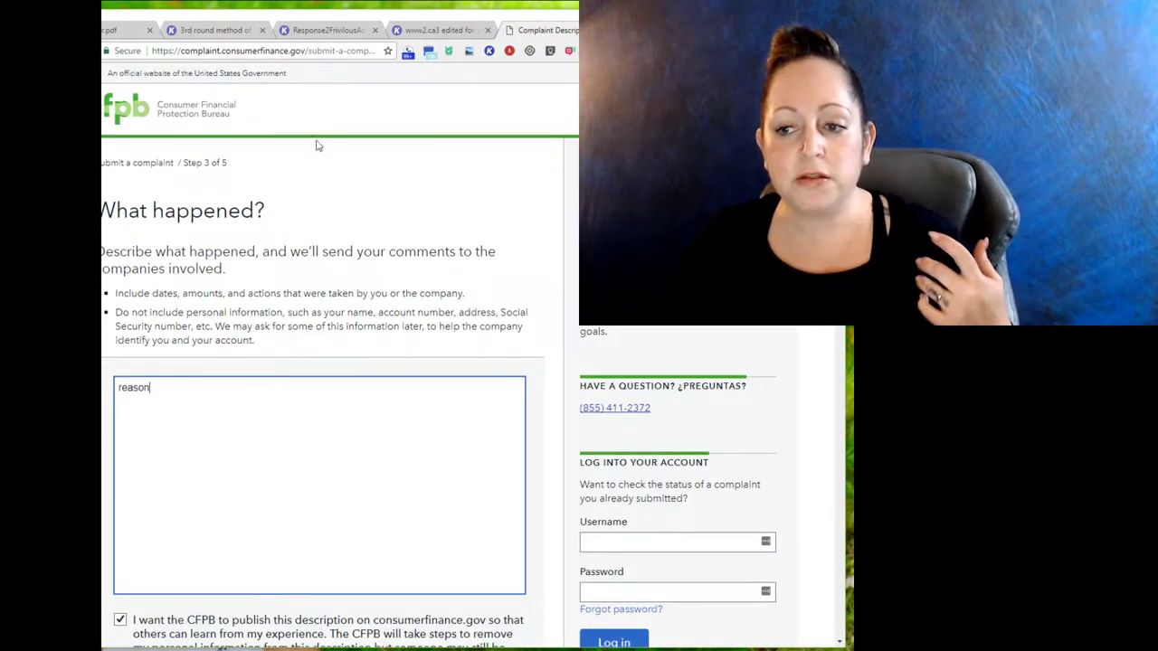
{"action": "scroll", "coordinate": [352, 305], "scroll_direction": "down", "scroll_amount": 1}
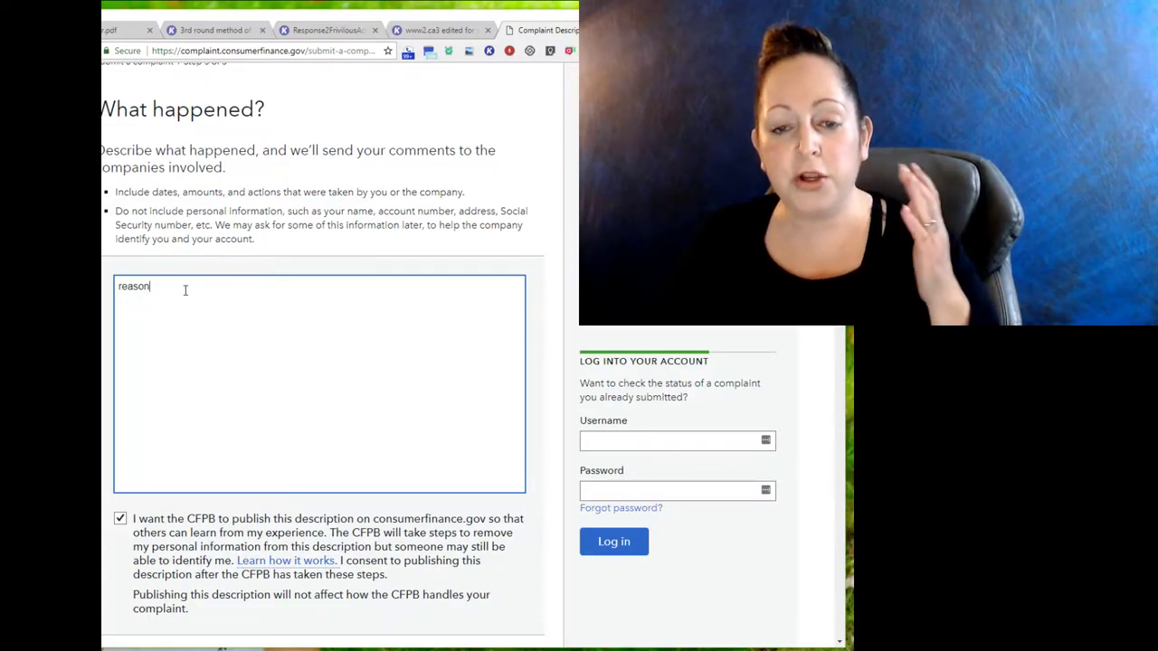
{"action": "scroll", "coordinate": [183, 300], "scroll_direction": "down", "scroll_amount": 1}
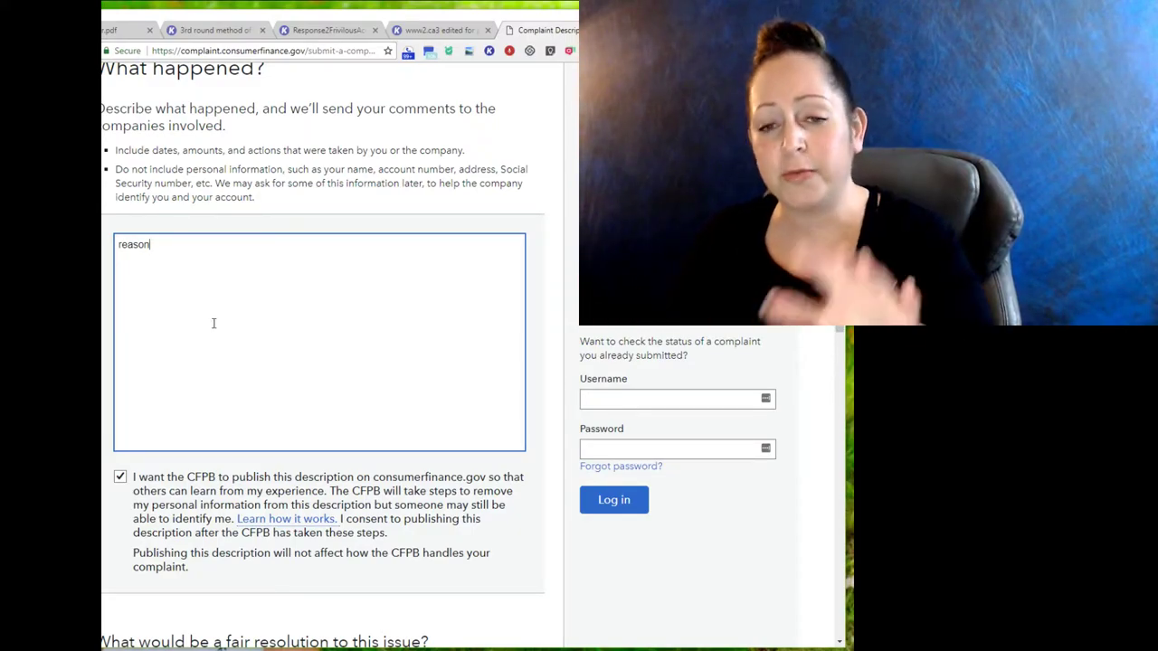
- Scroll past the 'delete this now' fair-resolution answer to the optional document attachments
{"action": "scroll", "coordinate": [214, 323], "scroll_direction": "down", "scroll_amount": 3}
{"action": "scroll", "coordinate": [214, 323], "scroll_direction": "down", "scroll_amount": 3}
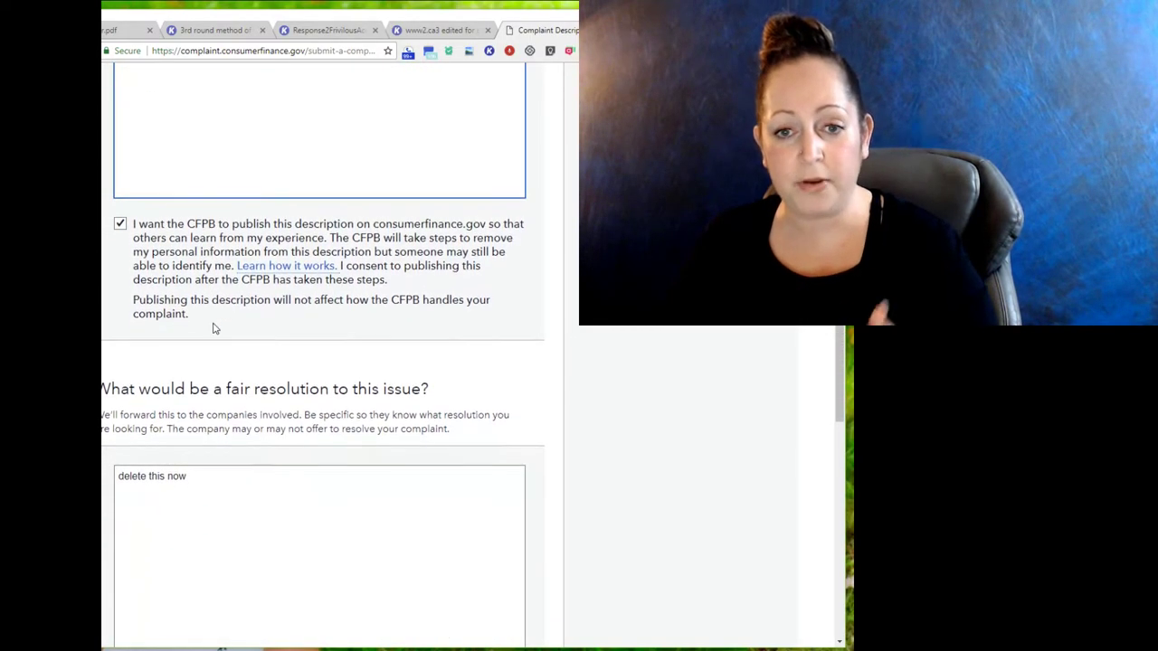
{"action": "scroll", "coordinate": [214, 328], "scroll_direction": "down", "scroll_amount": 3}
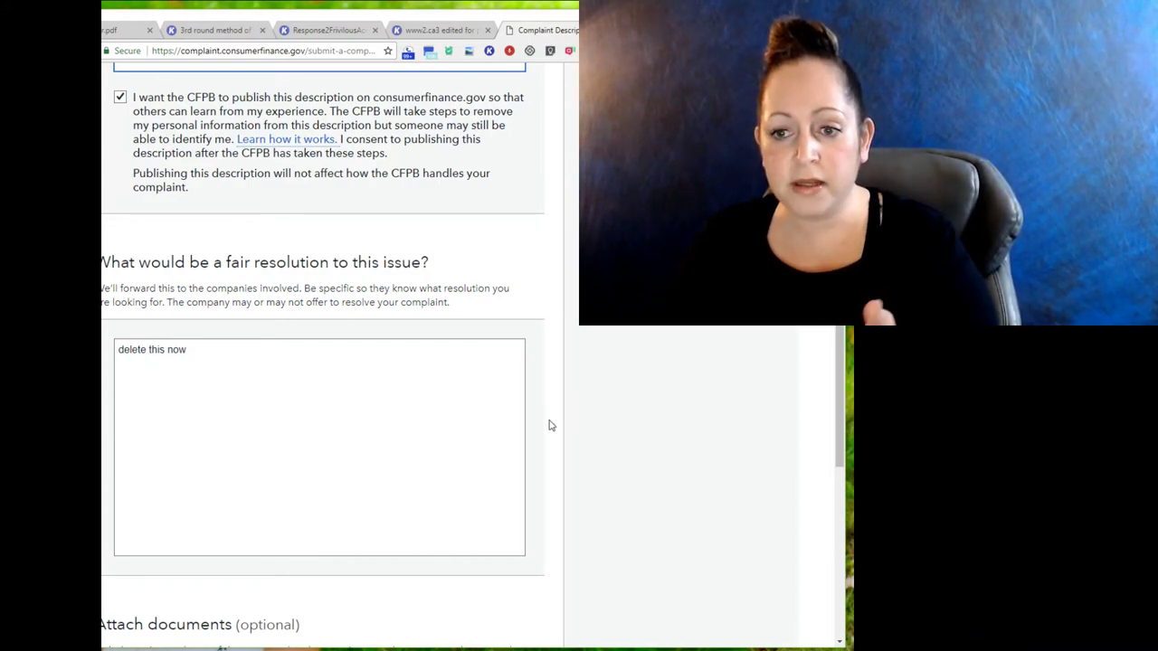
{"action": "scroll", "coordinate": [542, 414], "scroll_direction": "down", "scroll_amount": 3}
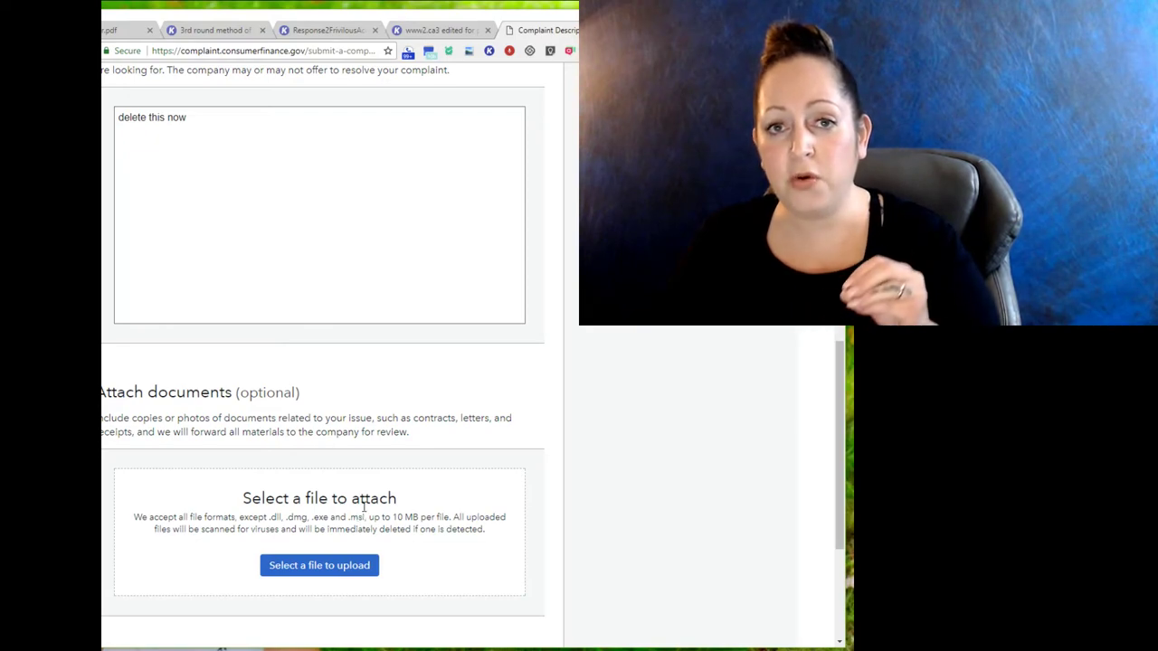
- Scroll back up the complaint form toward the 'What happened?' box
{"action": "scroll", "coordinate": [493, 485], "scroll_direction": "up", "scroll_amount": 1}
{"action": "scroll", "coordinate": [494, 487], "scroll_direction": "up", "scroll_amount": 5}
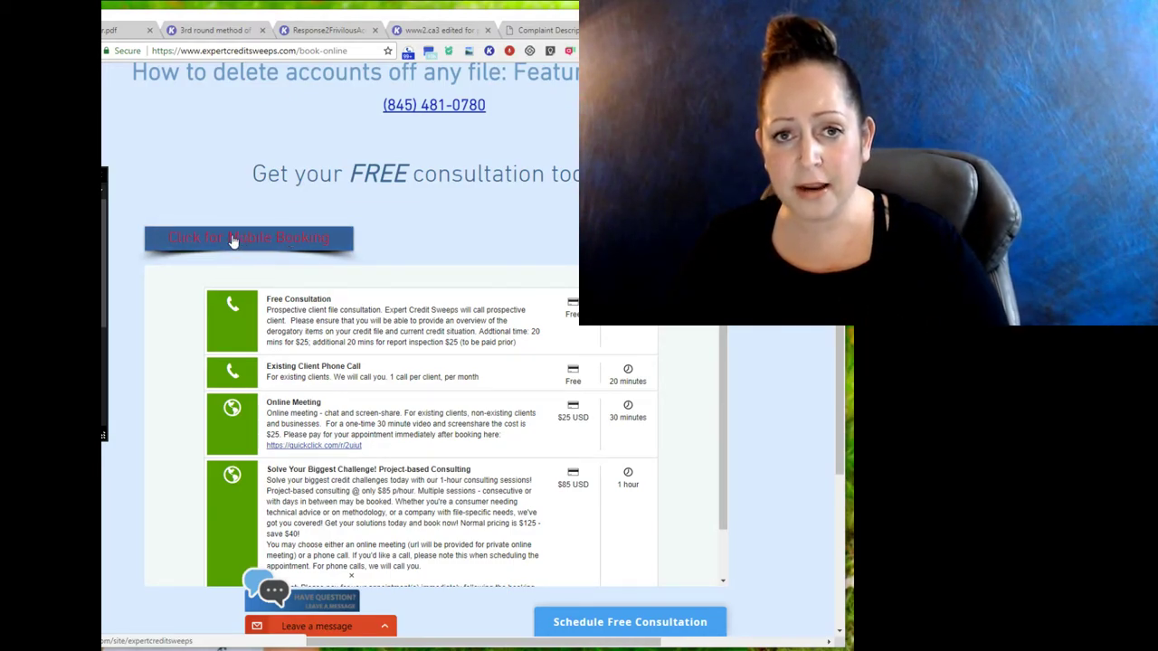
{"action": "scroll", "coordinate": [165, 472], "scroll_direction": "down", "scroll_amount": 1}
{"action": "scroll", "coordinate": [165, 472], "scroll_direction": "down", "scroll_amount": 1}
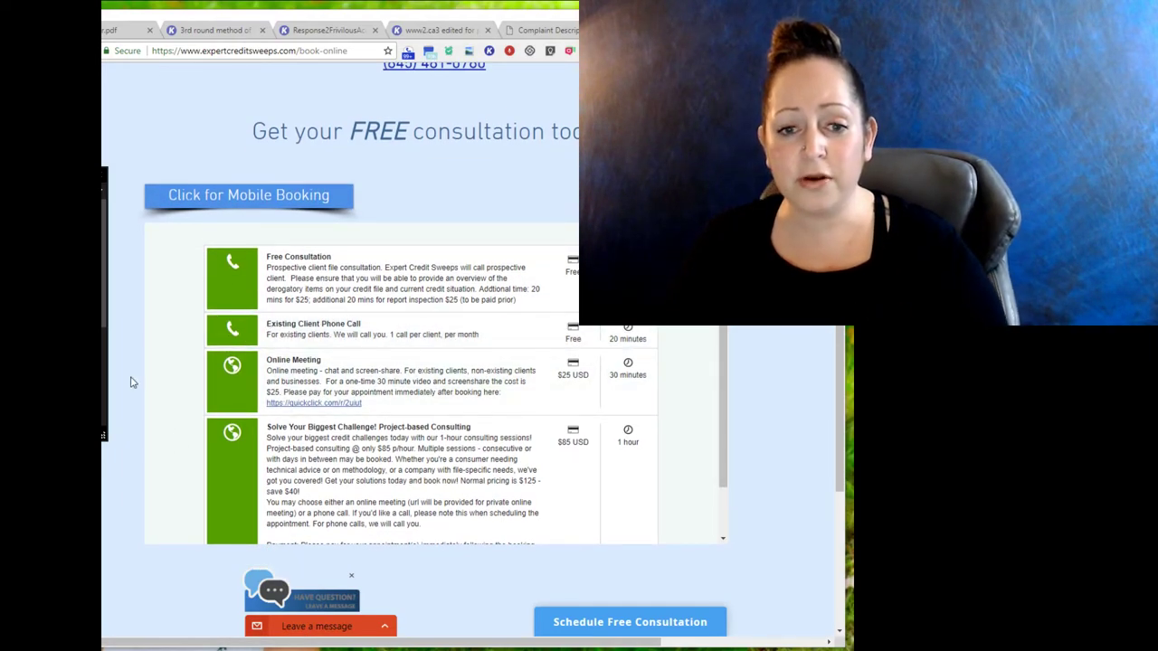